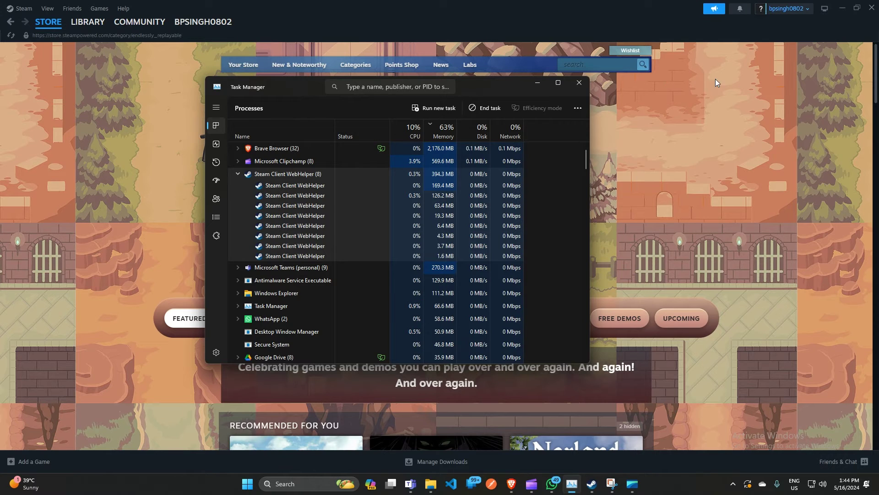
Open Steam Settings on the In Game page and switch on the in-game Steam Overlay
left_click(23, 11)
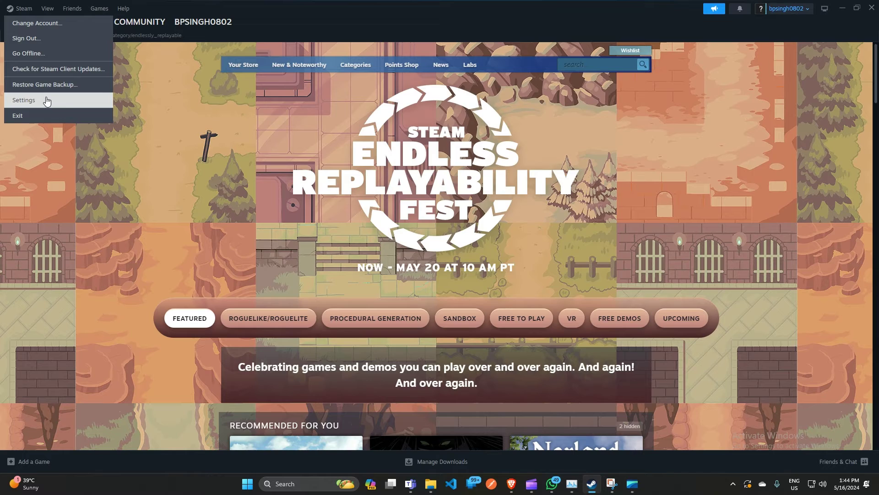
left_click(20, 99)
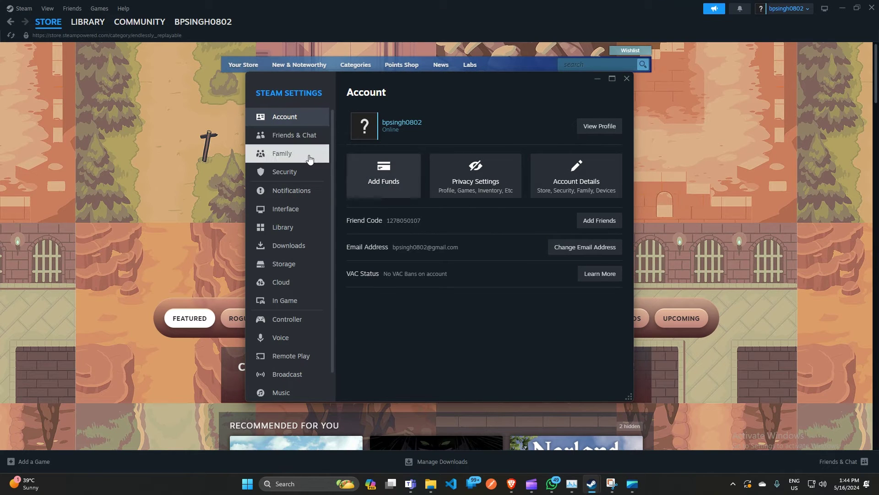
left_click(275, 300)
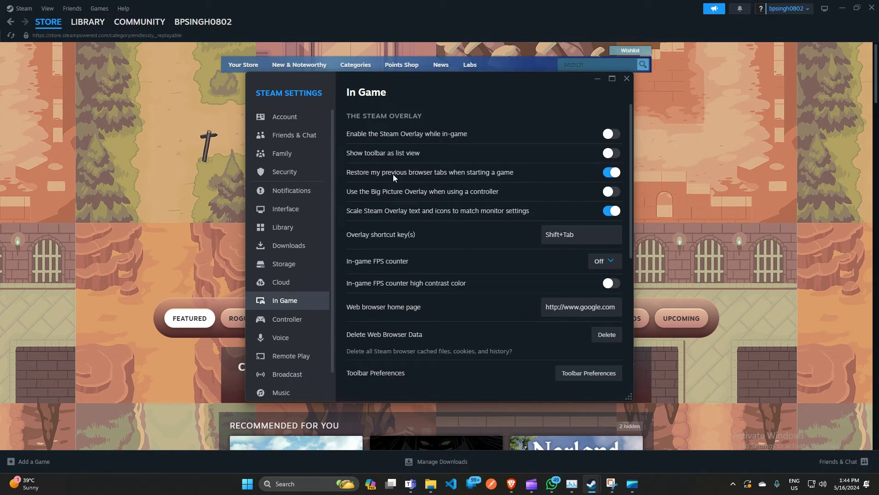
left_click(612, 133)
Turn the in-game overlay off, toggle Interface smooth scrolling in web views, and choose Restart Later
left_click(614, 140)
left_click(284, 211)
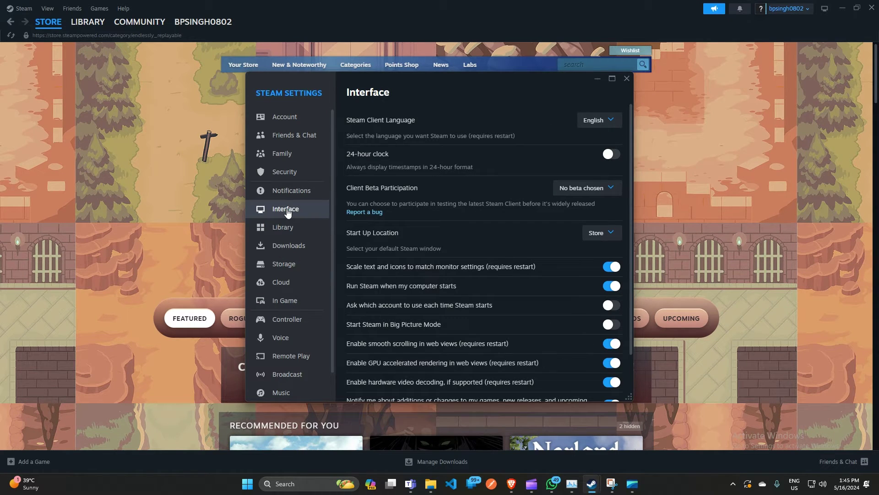
scroll(461, 176, "down", 2)
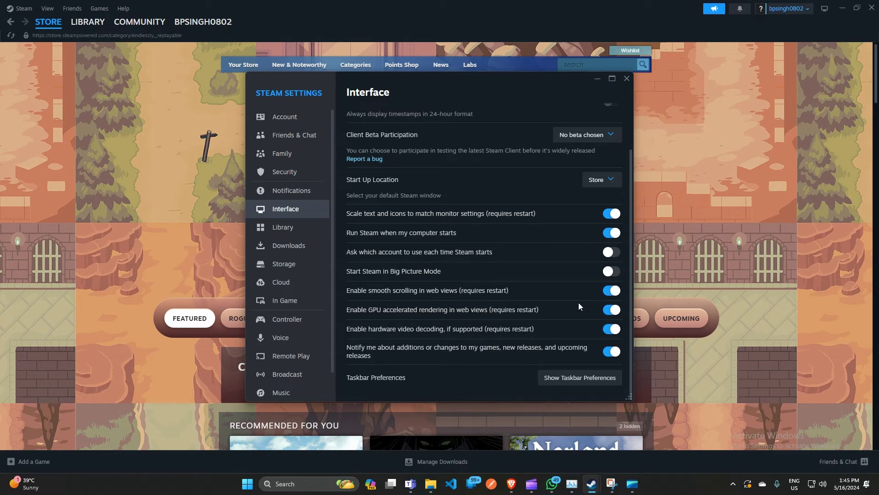
left_click(614, 290)
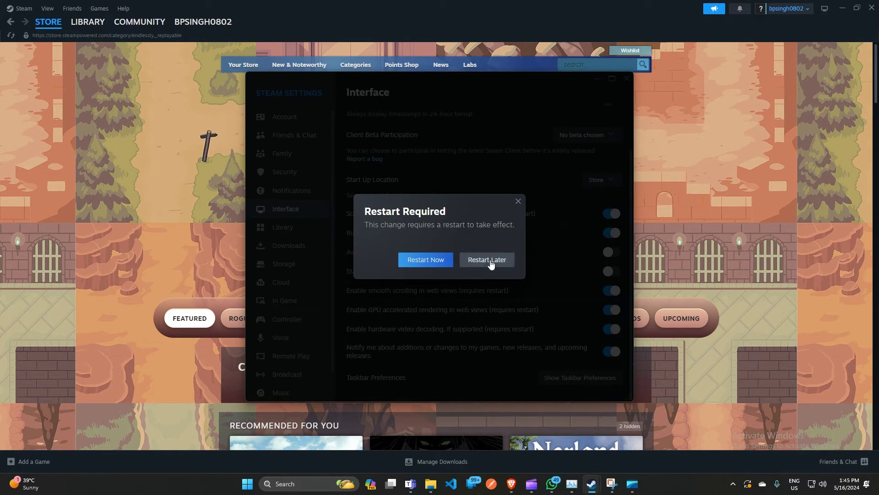
left_click(521, 202)
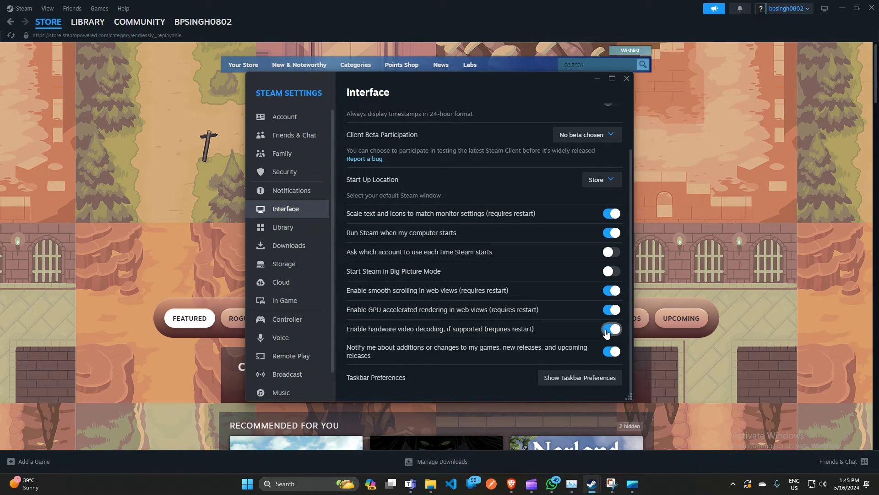
On the Library settings page, enable Low Bandwidth Mode, Low Performance Mode and Disable Community Content
left_click(286, 236)
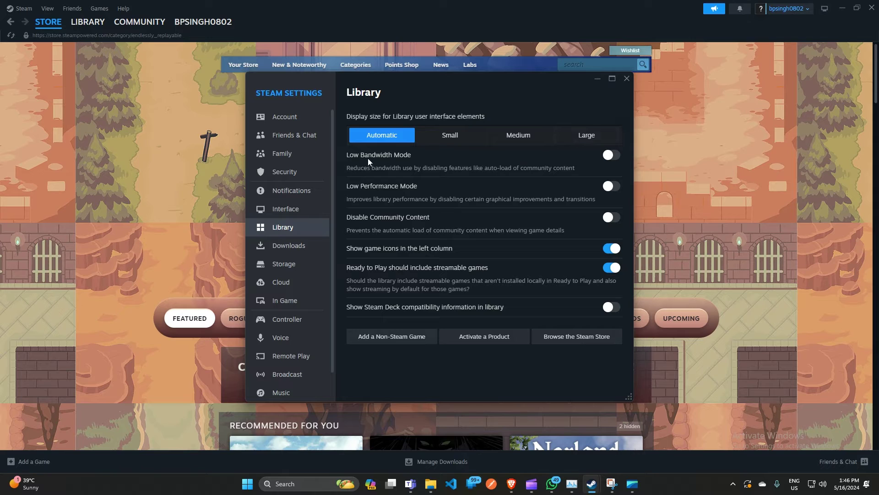
left_click(609, 154)
left_click(617, 188)
left_click(613, 218)
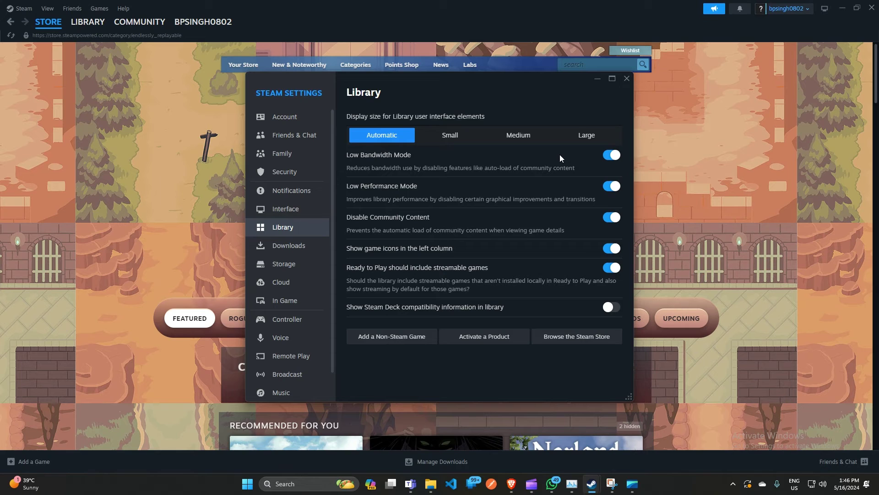
Open the Friends List from the Friends menu and maximize its window
left_click(228, 105)
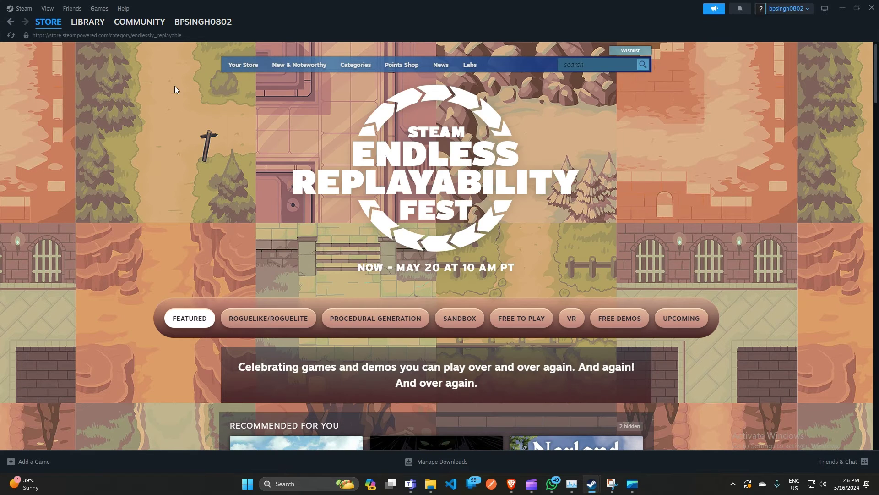
left_click(47, 9)
left_click(73, 9)
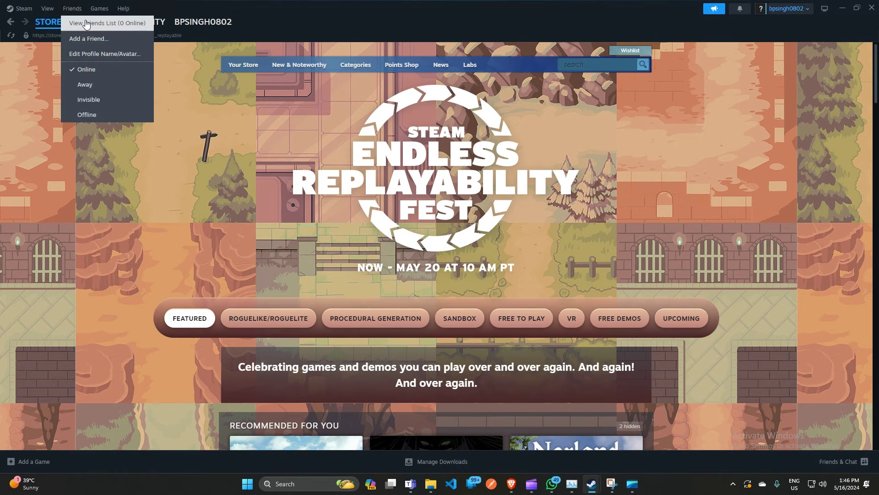
left_click(89, 28)
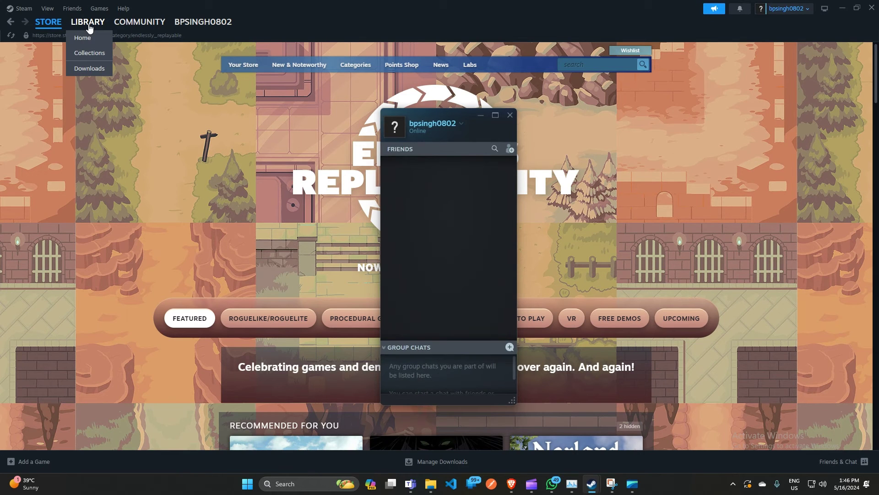
left_click(495, 115)
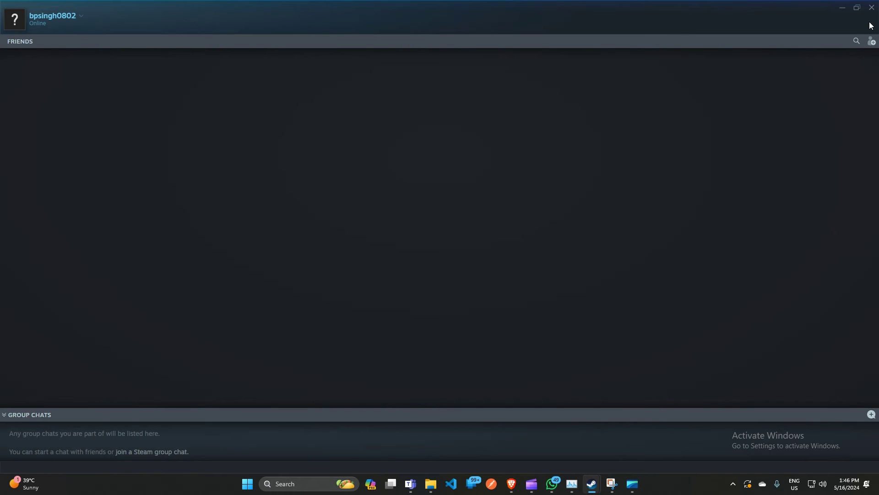
Circle the Animated Avatars toggle in red on the screenshot, then minimize Snipping Tool and Friends
left_click(612, 488)
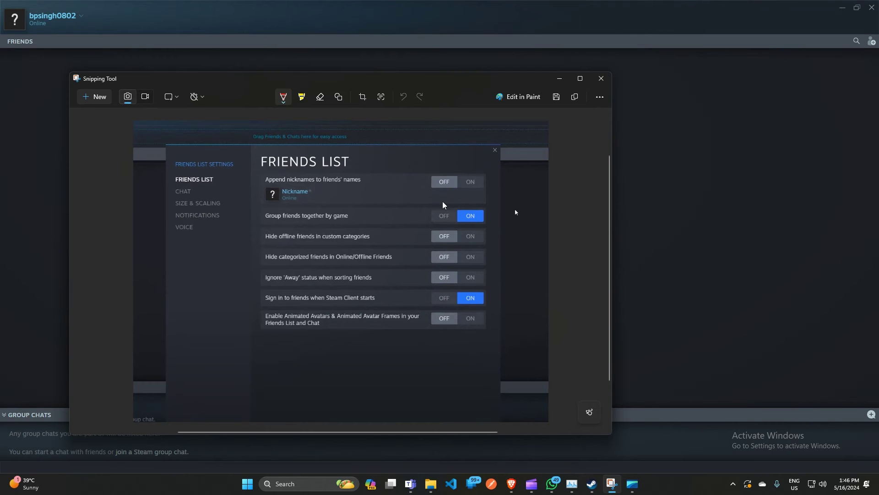
left_click_drag(447, 82, 559, 28)
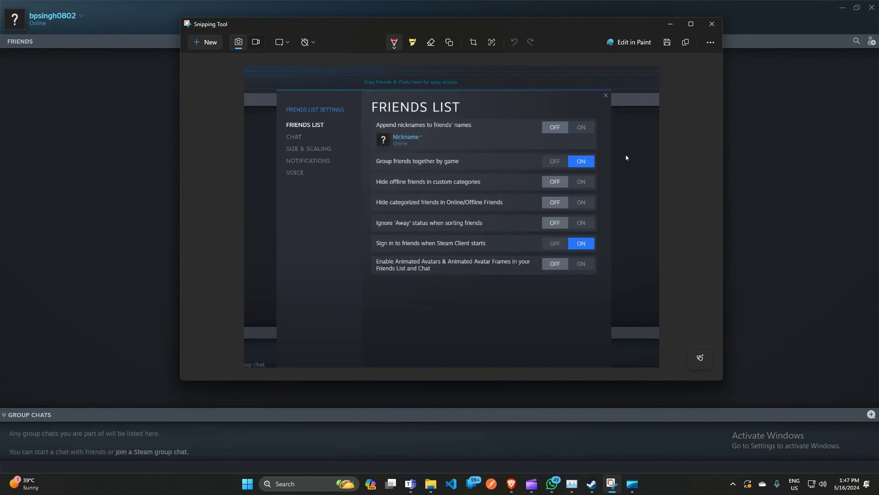
left_click(560, 280)
mouse_move(589, 275)
left_mouse_down()
mouse_move(553, 282)
mouse_move(538, 262)
mouse_move(573, 253)
mouse_move(613, 260)
mouse_move(599, 281)
mouse_move(571, 286)
left_mouse_up()
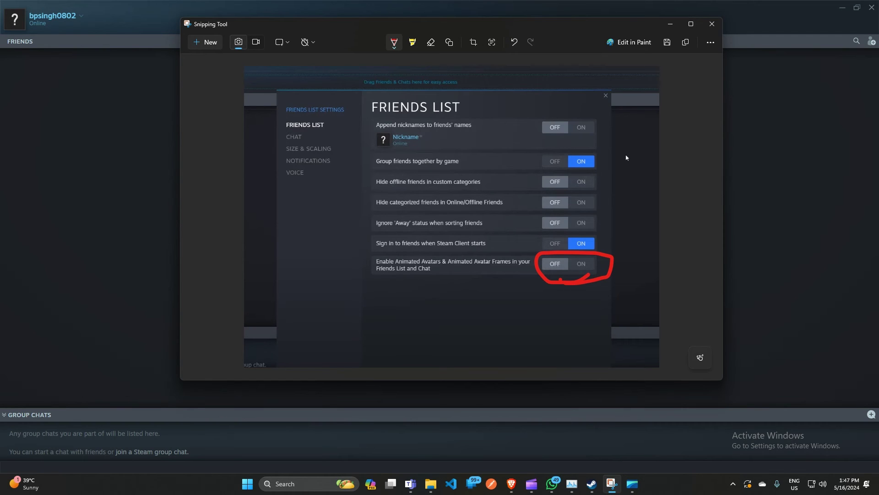
left_click(670, 24)
left_click(837, 7)
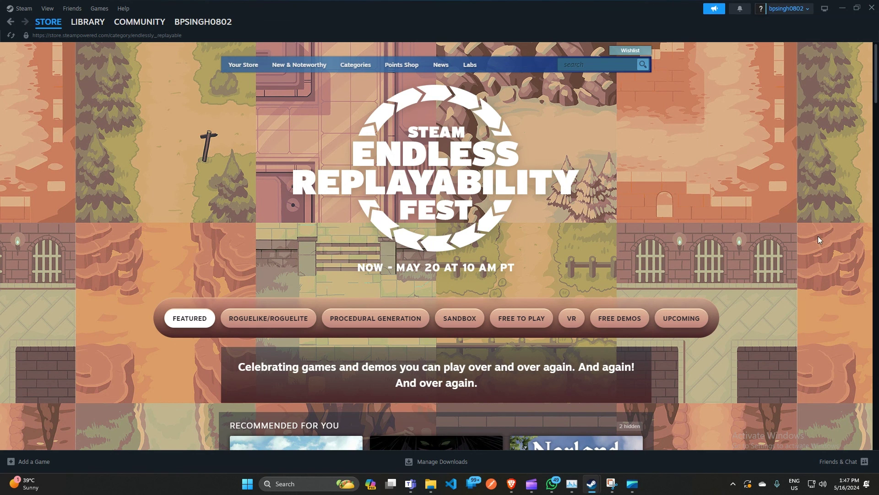
Bring Task Manager to the front to check Steam Client WebHelper CPU usage
left_click(572, 484)
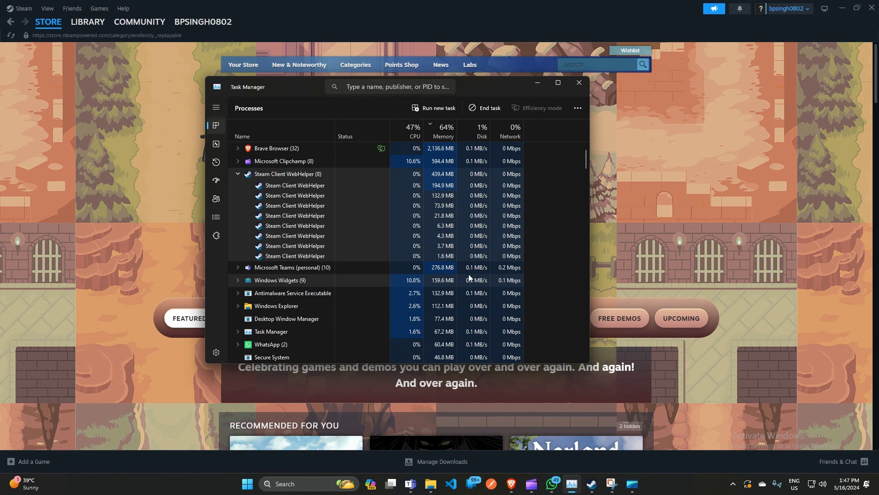